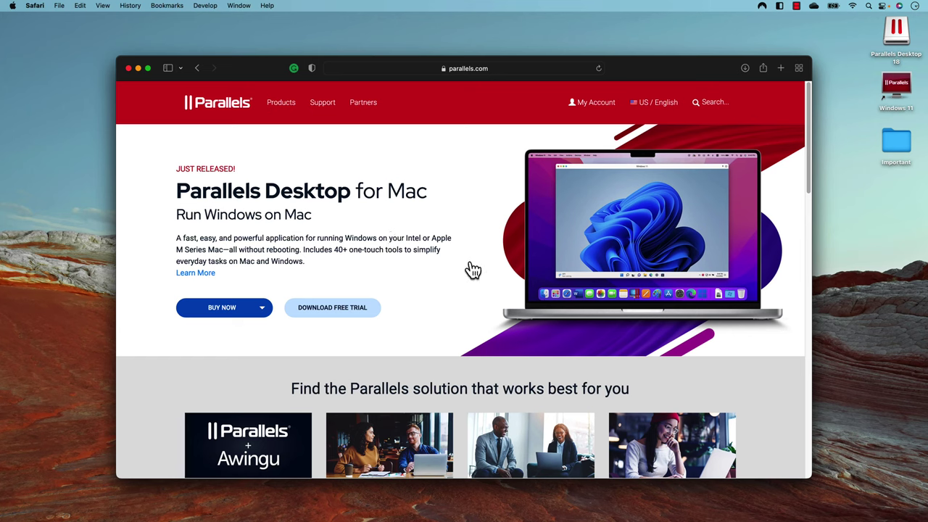
# Step: Open the Parallels Desktop 18 disk image, then close its installer window
pyautogui.doubleClick(897, 35)
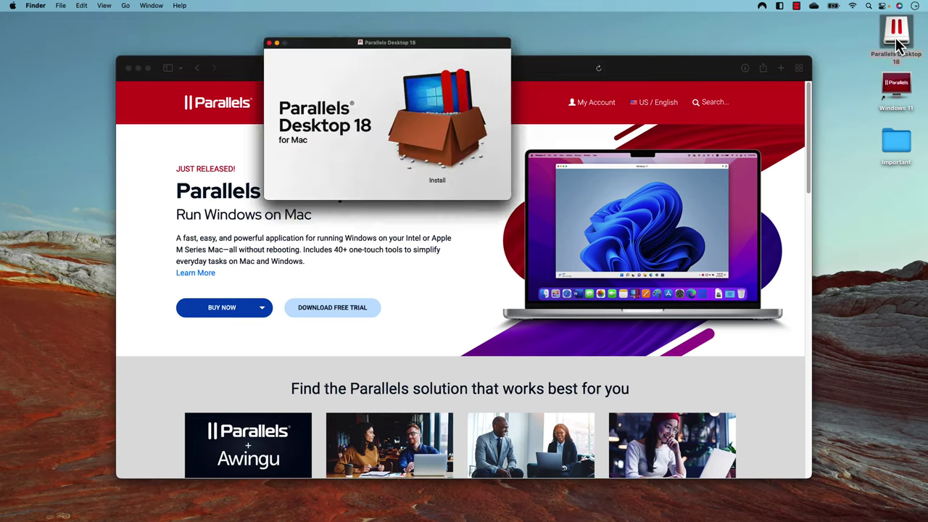
pyautogui.moveTo(408, 47); pyautogui.dragTo(383, 128)
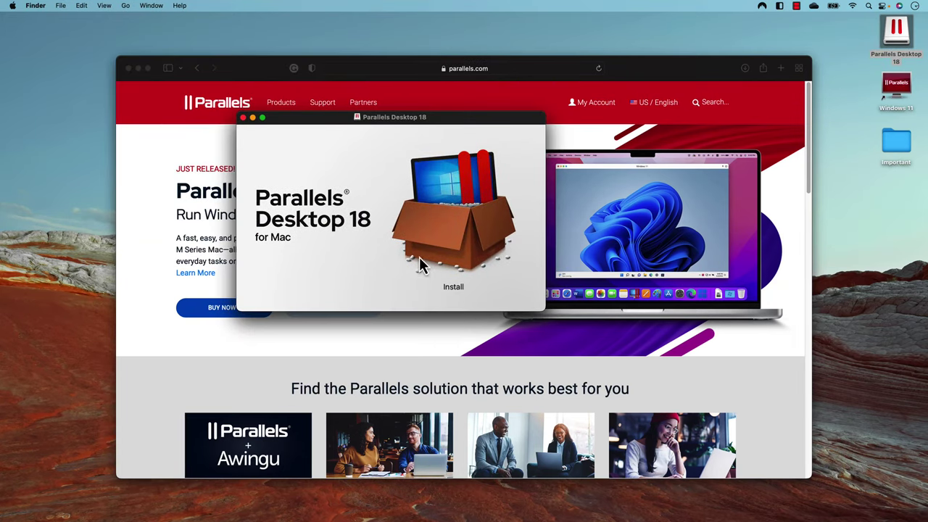
pyautogui.click(243, 118)
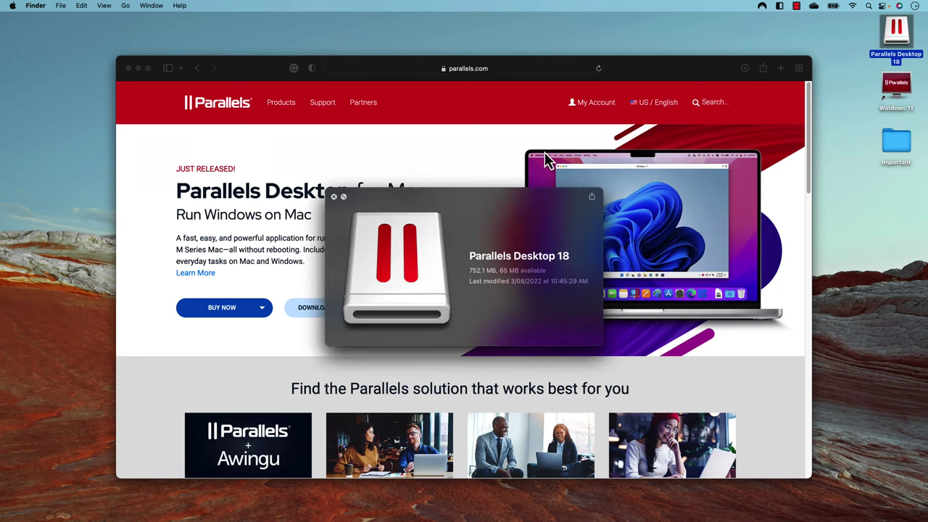
# Step: Launch Parallels Desktop from Spotlight and leave the full-screen suspended Windows 11 VM
pyautogui.press('super+space')
pyautogui.write('p')
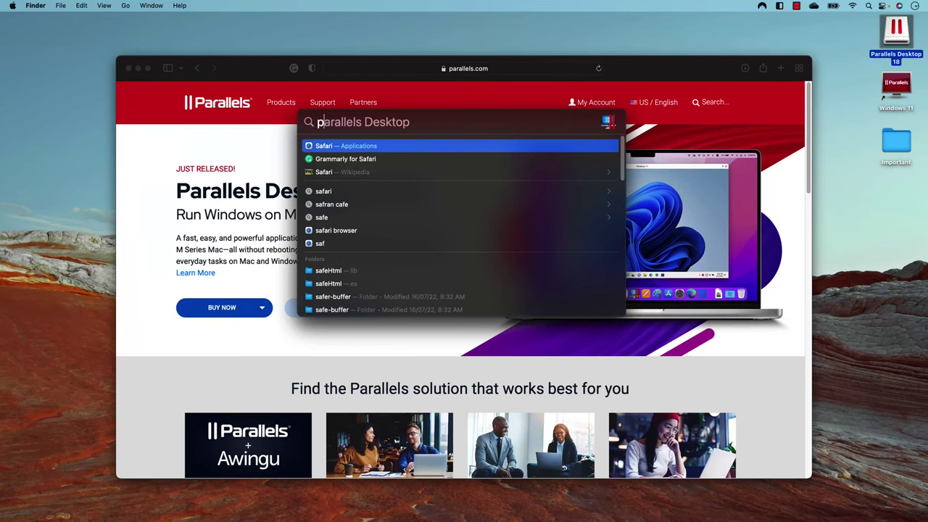
pyautogui.press('Return')
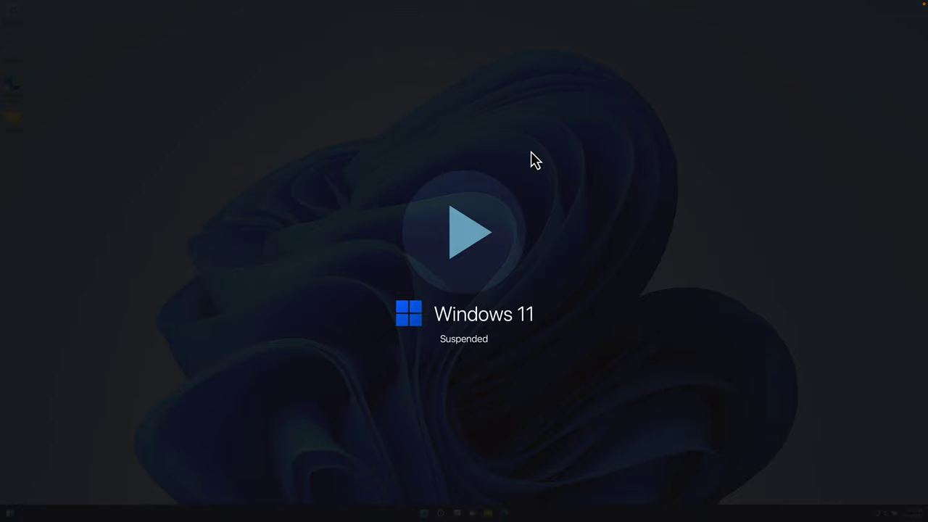
pyautogui.hotkey('ctrl', 'Left')
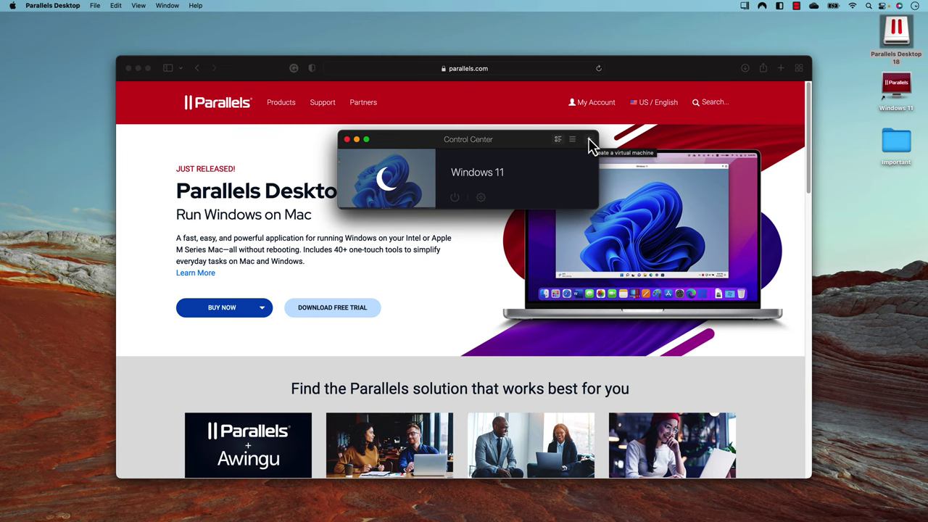
# Step: Close Safari, start a new VM past the M series notice, and choose Get Windows 11 from Microsoft
pyautogui.click(129, 68)
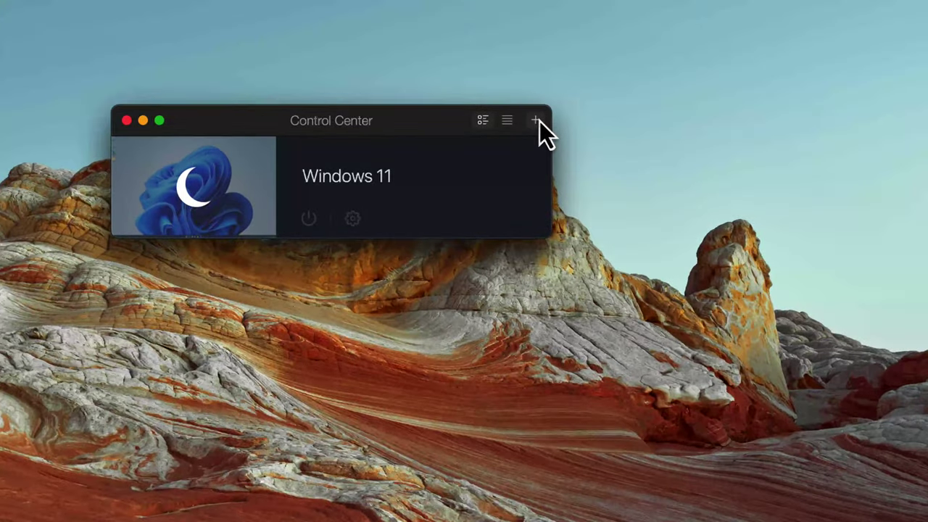
pyautogui.click(555, 128)
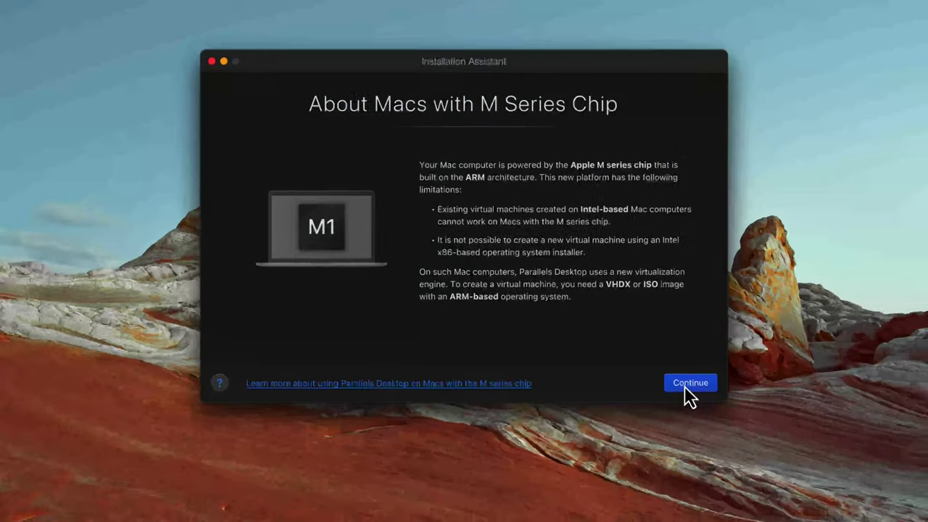
pyautogui.click(684, 386)
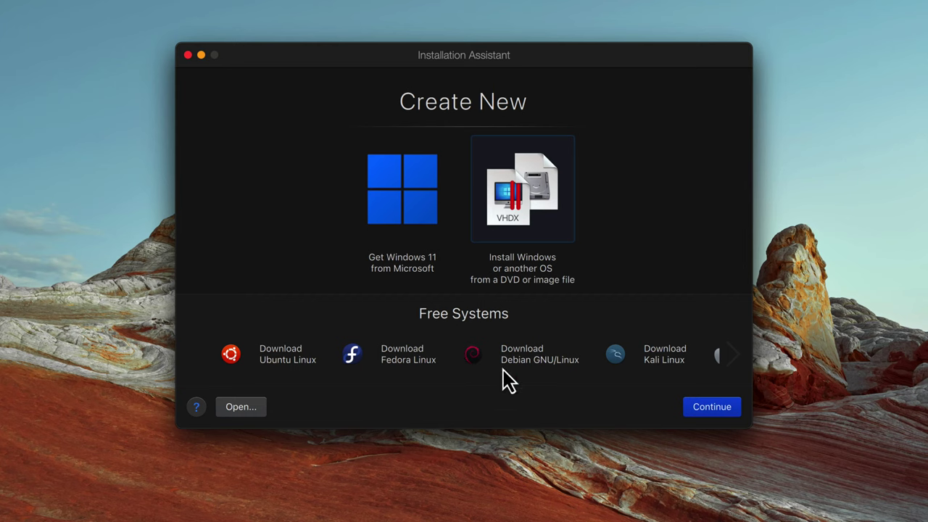
pyautogui.click(740, 356)
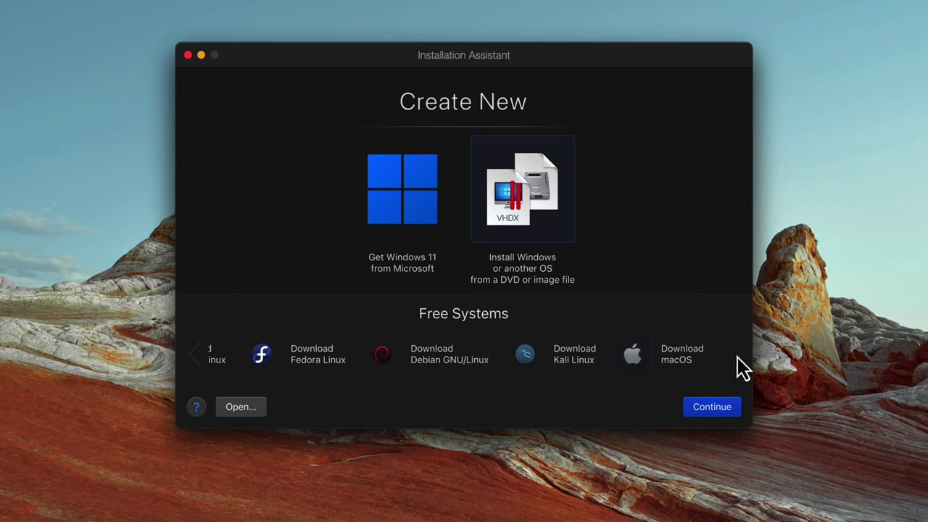
pyautogui.click(386, 212)
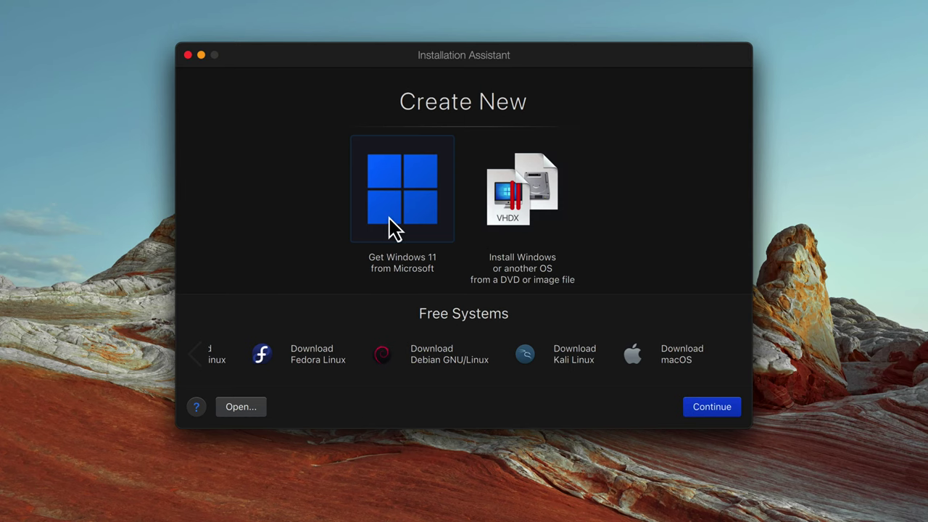
# Step: Continue with the Windows 11 download and install it until Installation Complete appears
pyautogui.click(701, 412)
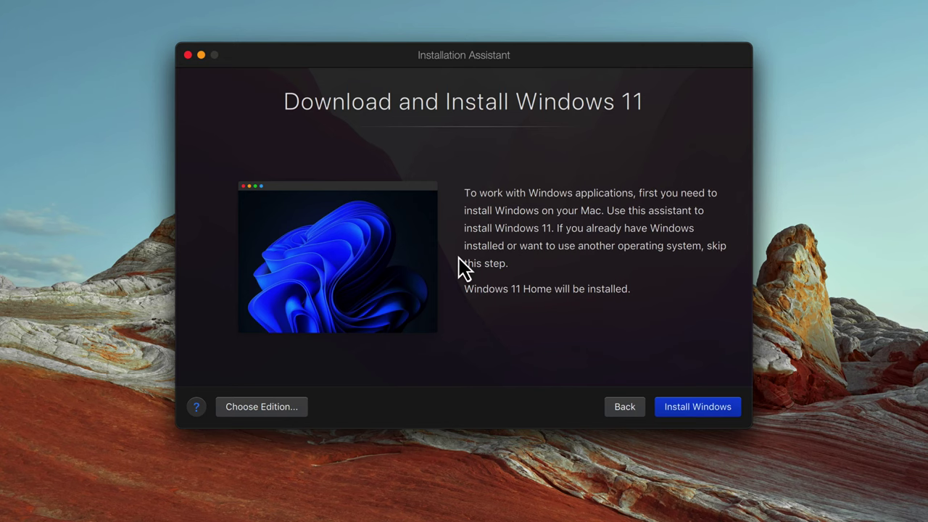
pyautogui.click(686, 415)
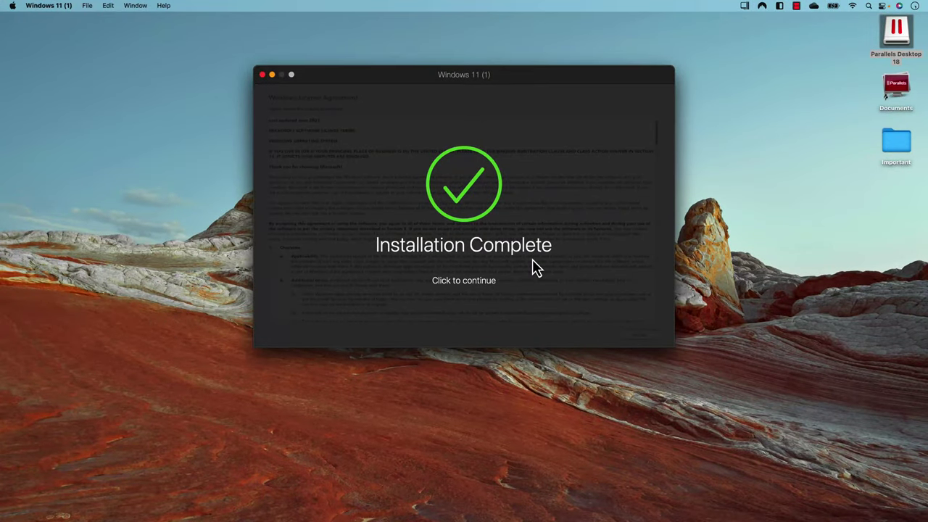
# Step: Accept the Windows licence, switch the VM to full screen, and close the Windows Update settings
pyautogui.click(480, 282)
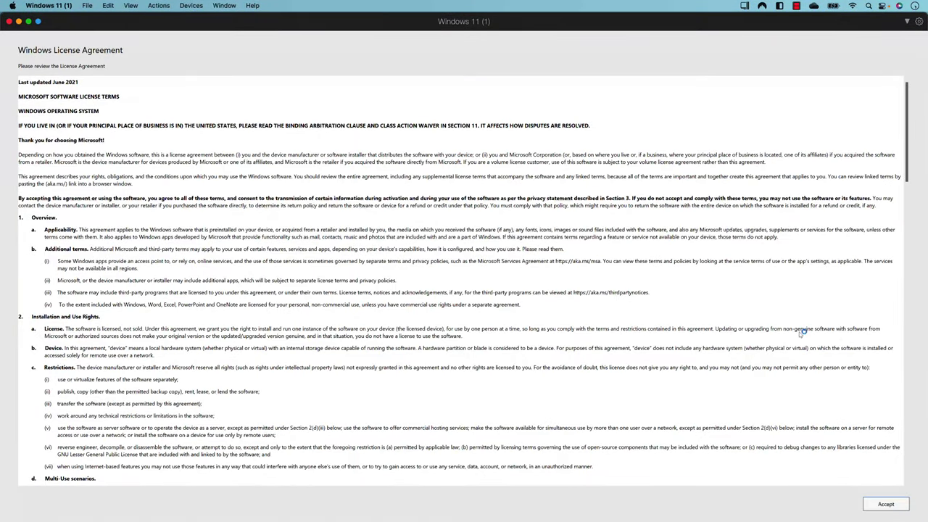
pyautogui.click(887, 508)
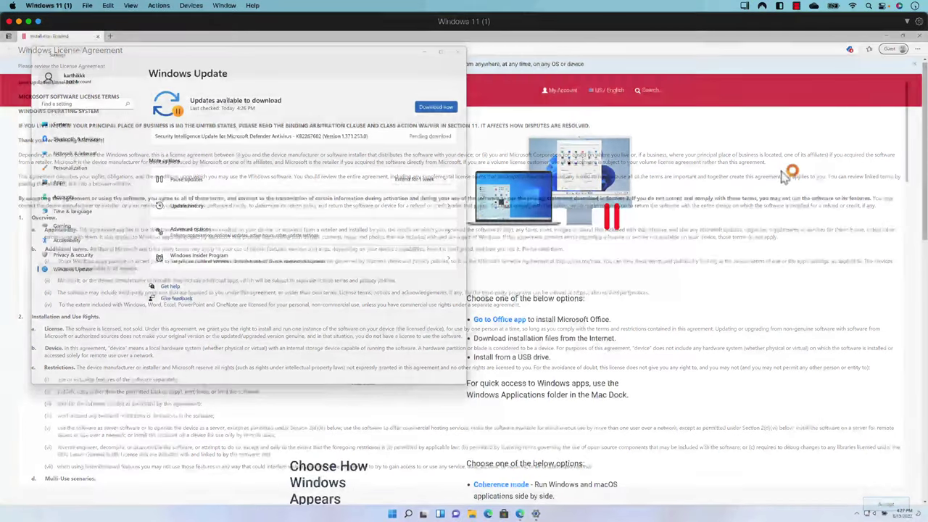
pyautogui.click(230, 58)
pyautogui.moveTo(229, 58); pyautogui.dragTo(507, 81)
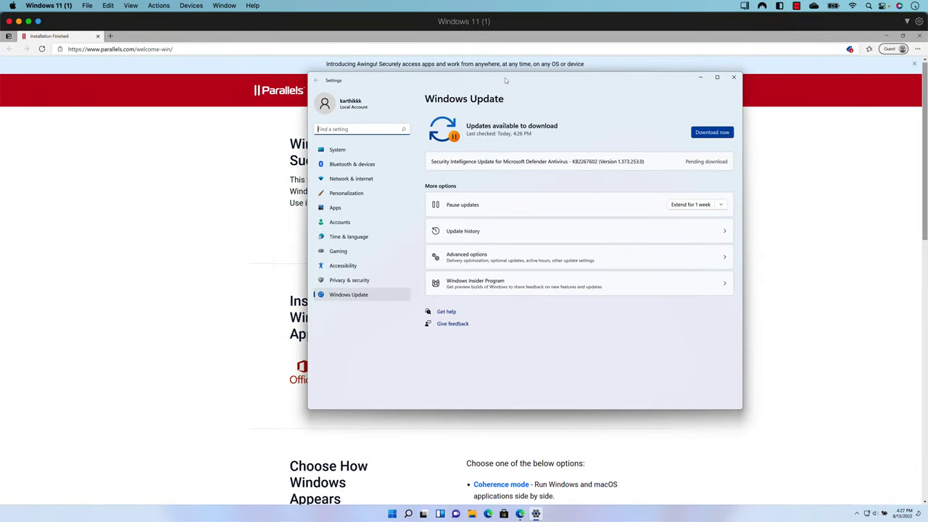
pyautogui.click(29, 22)
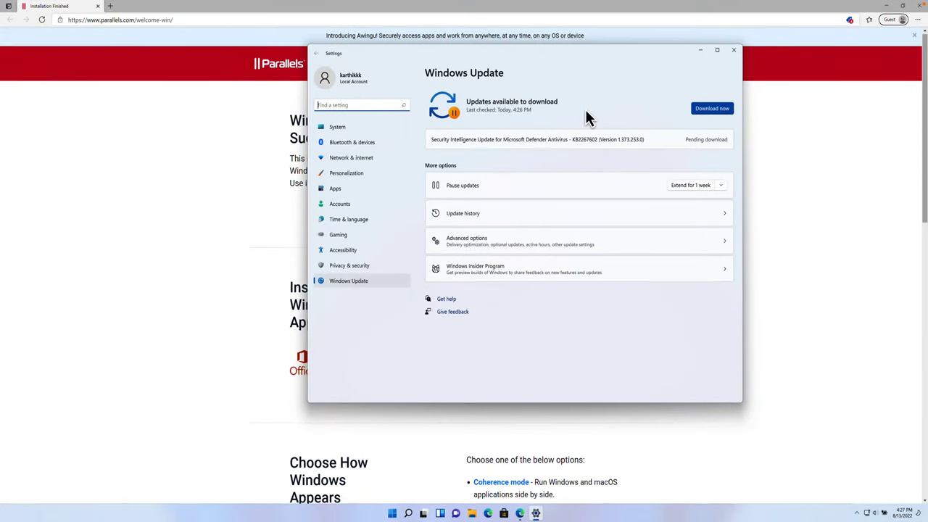
pyautogui.click(734, 49)
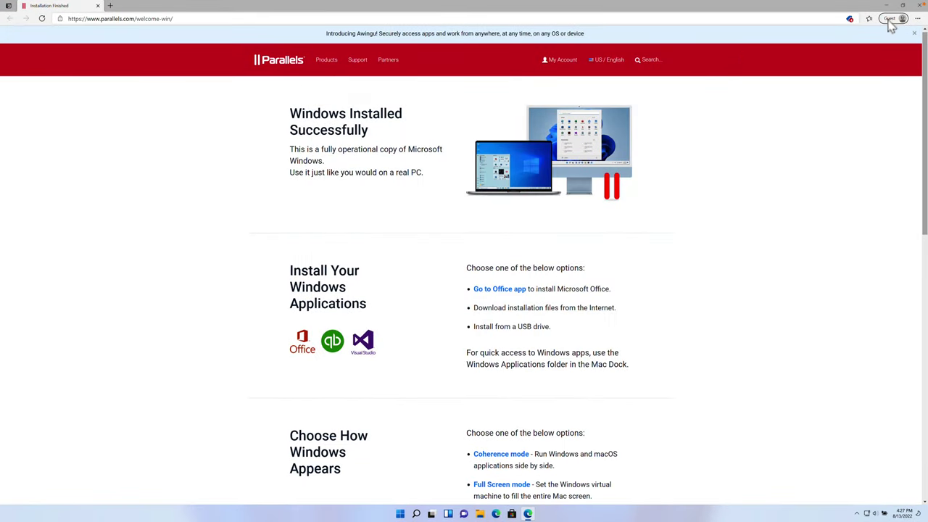
# Step: Close the Parallels welcome page, refresh the desktop, and open then close Start
pyautogui.click(919, 6)
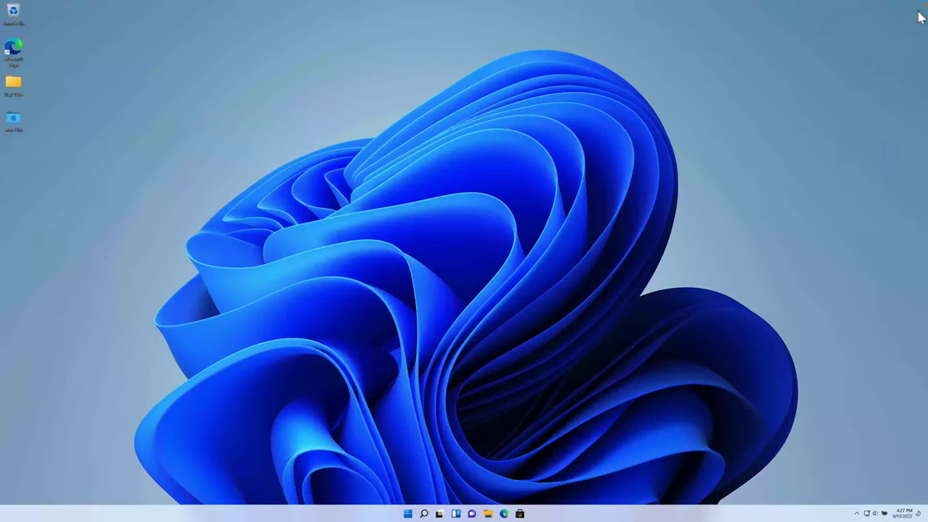
pyautogui.rightClick(417, 192)
pyautogui.click(440, 220)
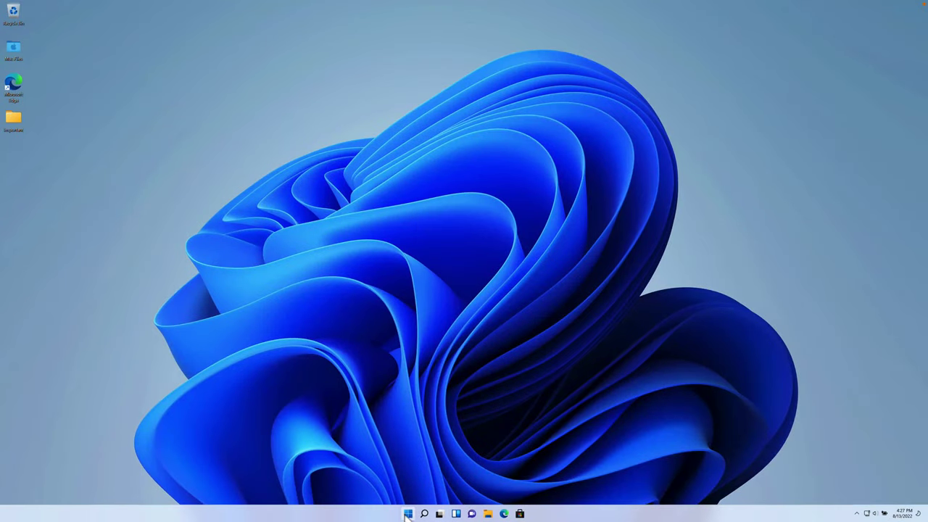
pyautogui.click(408, 513)
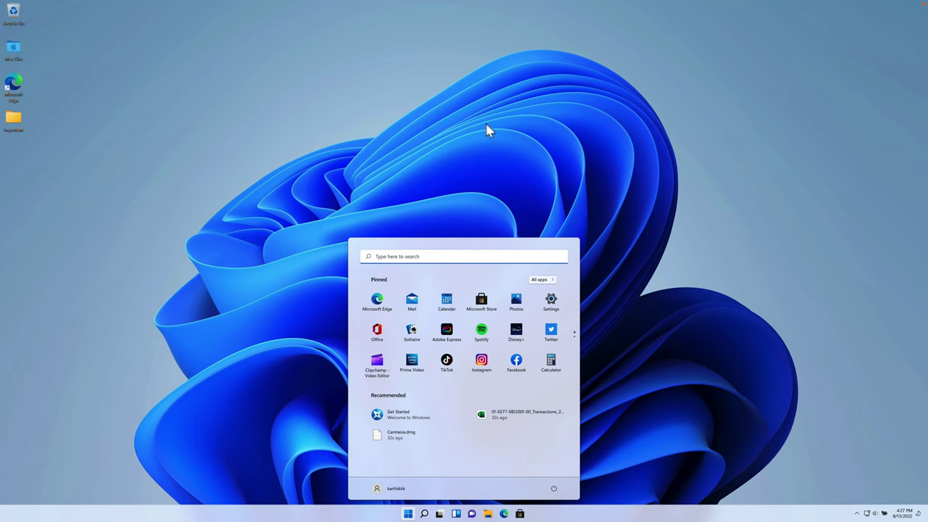
pyautogui.click(445, 176)
# Step: Open and close the widgets panel, then File Explorer
pyautogui.click(457, 513)
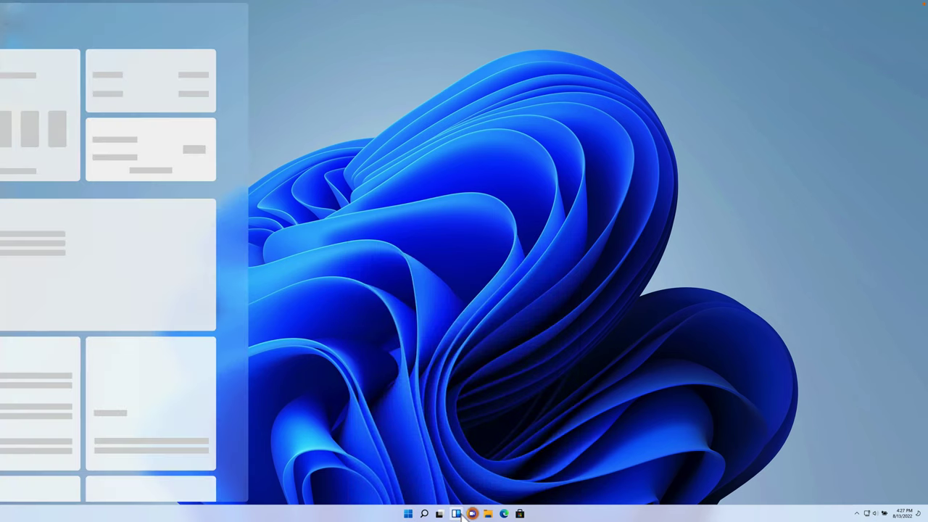
pyautogui.click(456, 204)
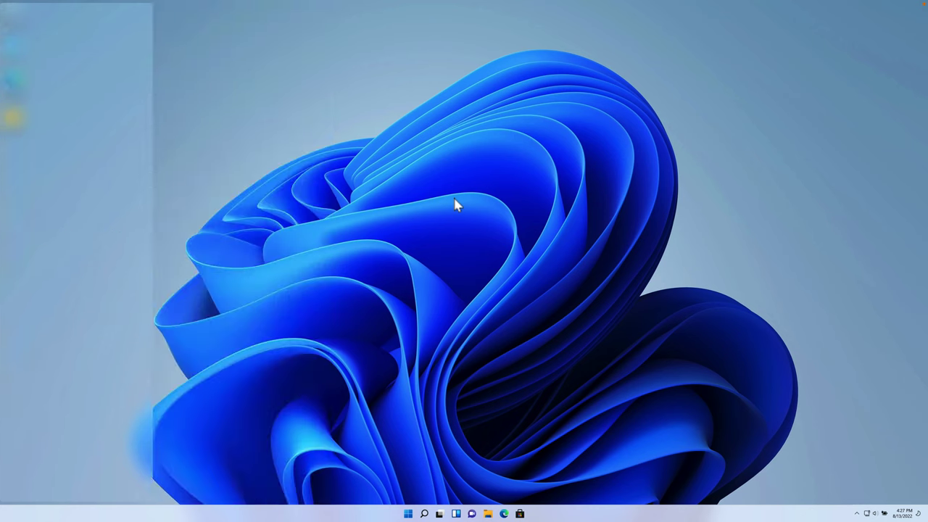
pyautogui.click(488, 514)
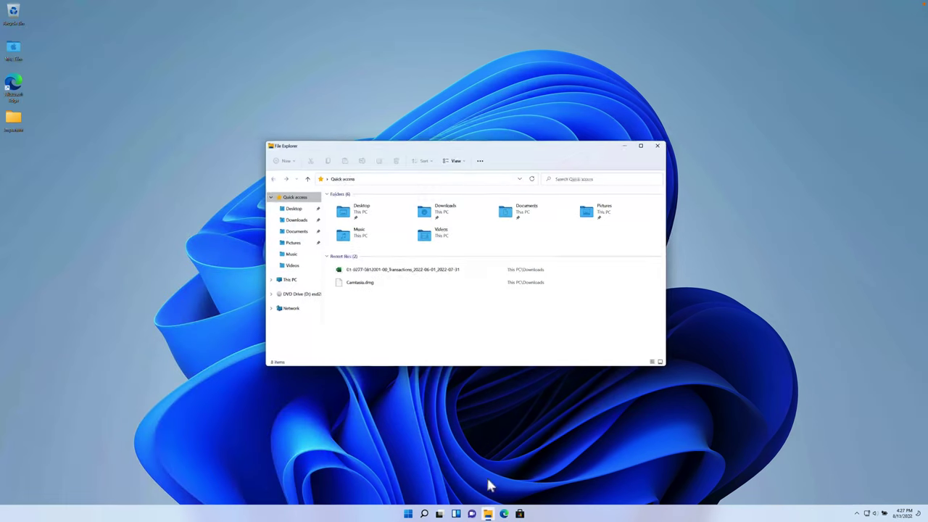
pyautogui.moveTo(611, 149); pyautogui.dragTo(612, 101)
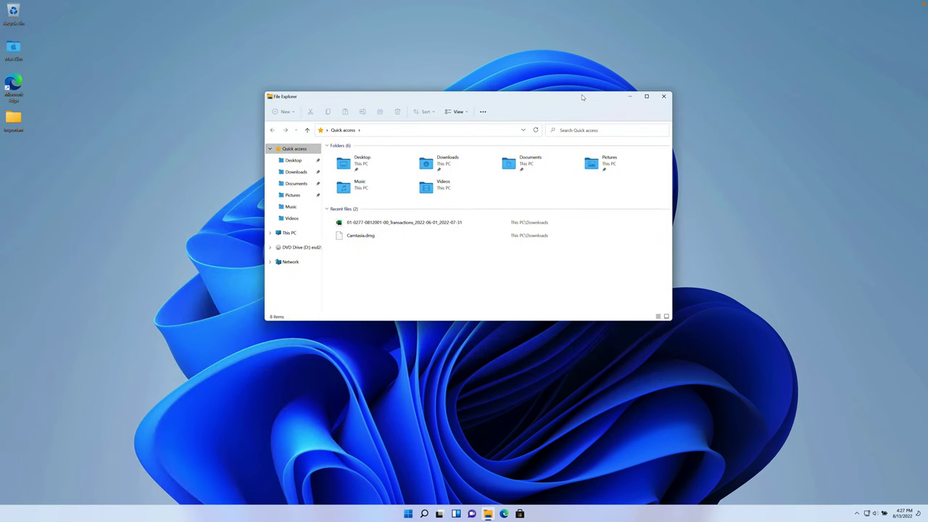
pyautogui.click(663, 96)
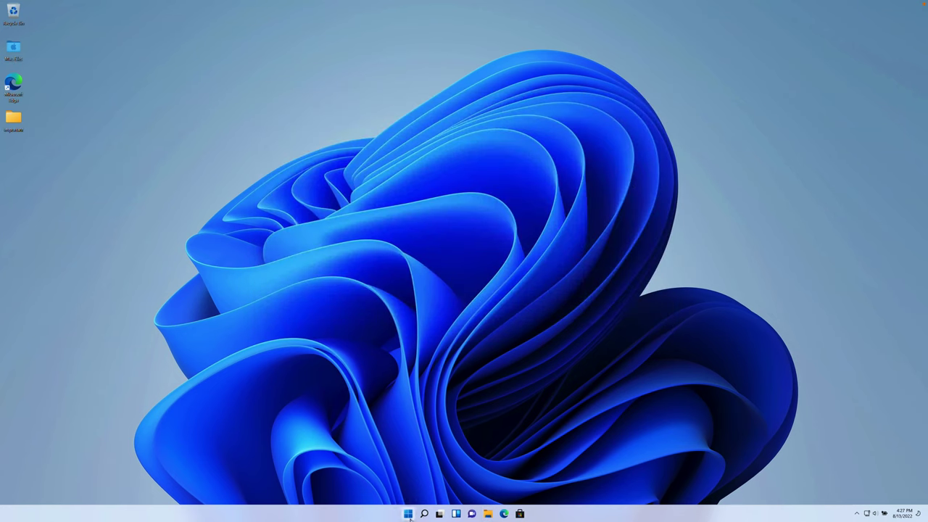
# Step: Open Start and Search, dismiss them, then bring up the desktop context menu
pyautogui.click(408, 514)
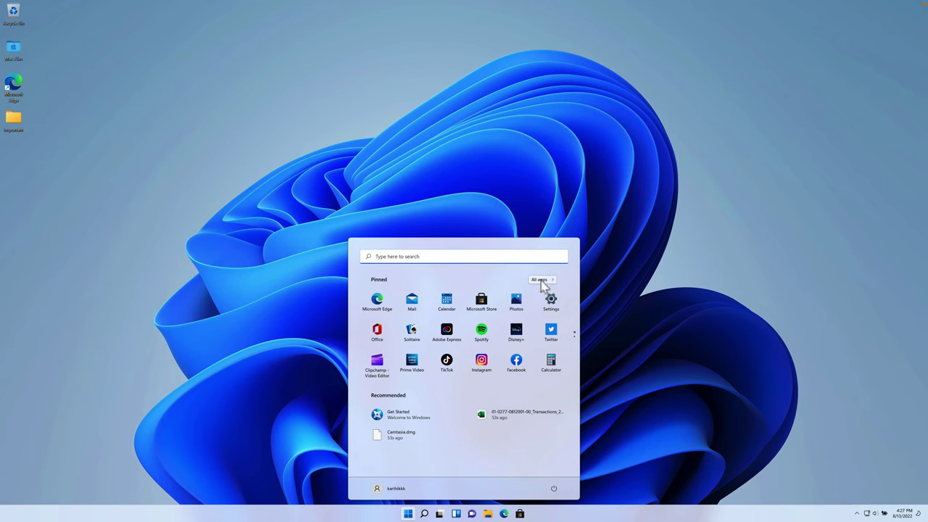
pyautogui.click(424, 514)
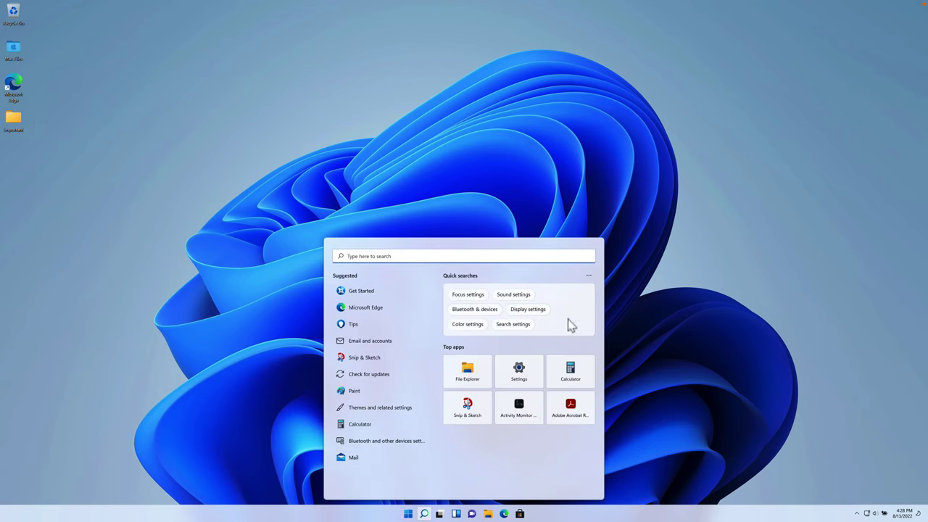
pyautogui.click(514, 126)
pyautogui.rightClick(461, 131)
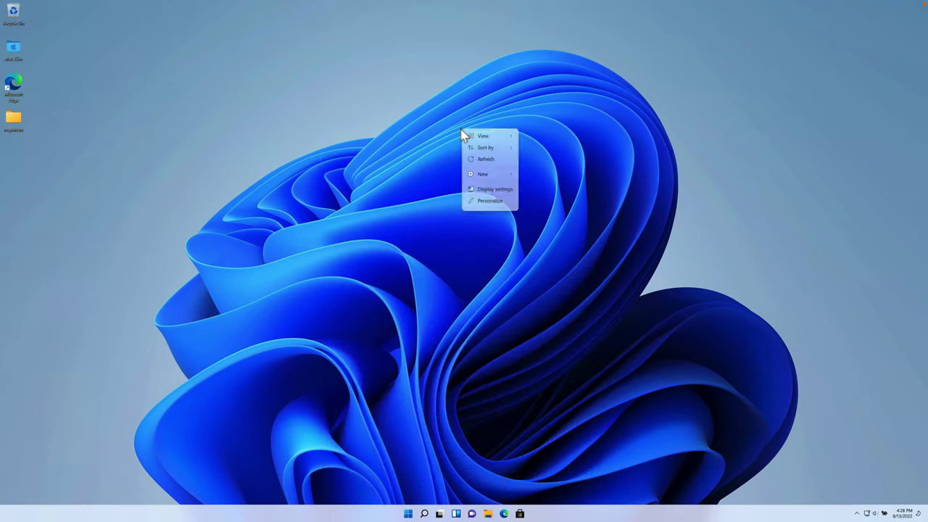
# Step: From Personalize, view the System > Activation page showing Windows not active, then close Settings
pyautogui.click(512, 200)
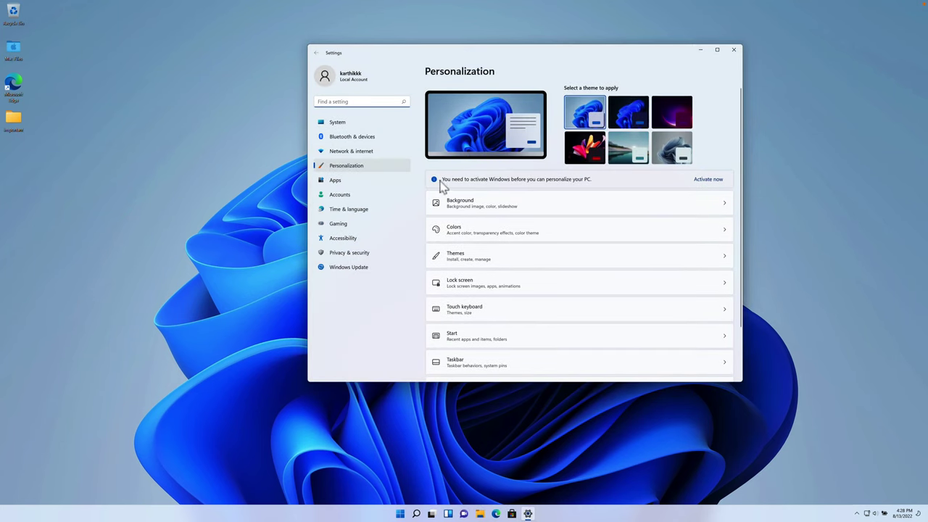
pyautogui.click(713, 183)
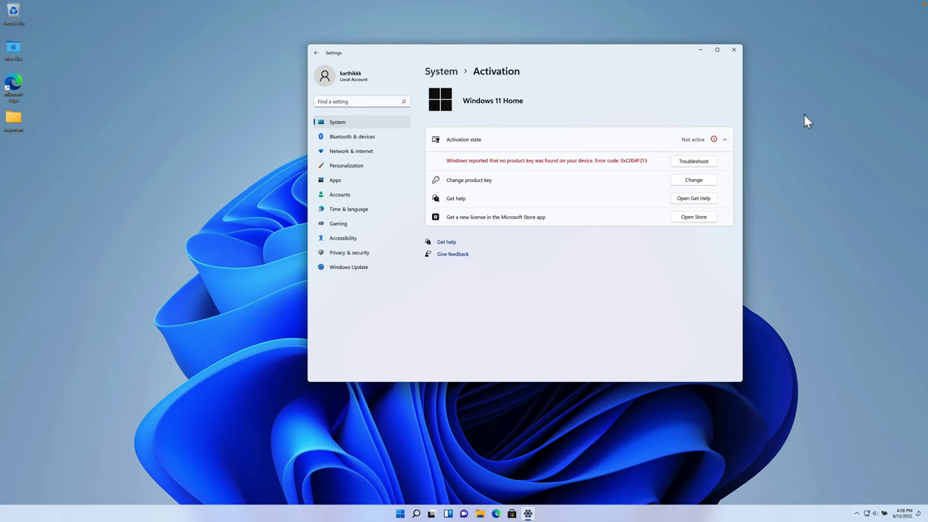
pyautogui.click(734, 51)
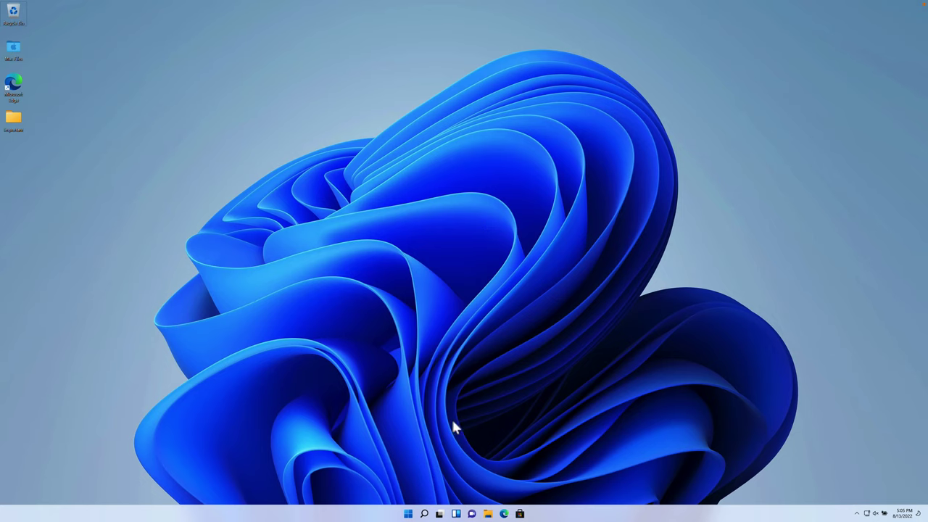
# Step: Shut down Windows from the Start menu's Power options
pyautogui.click(408, 513)
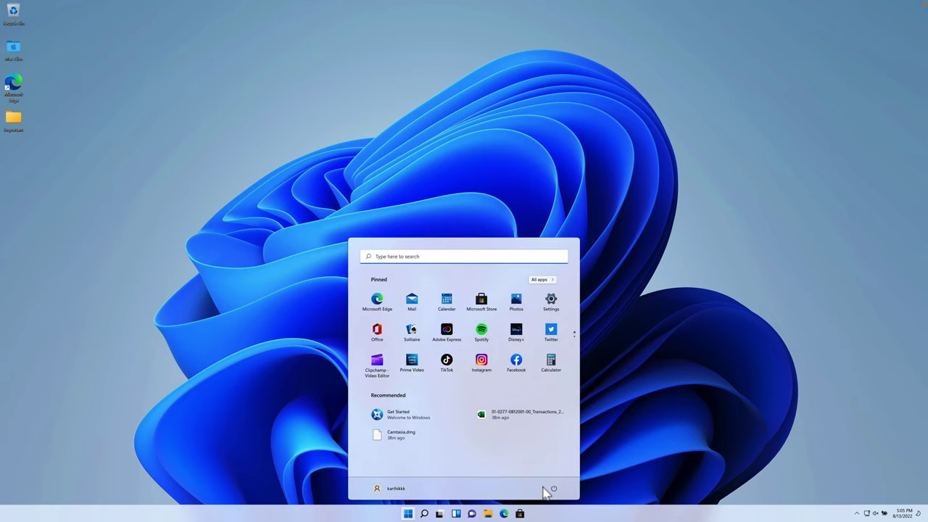
pyautogui.click(554, 488)
pyautogui.click(560, 461)
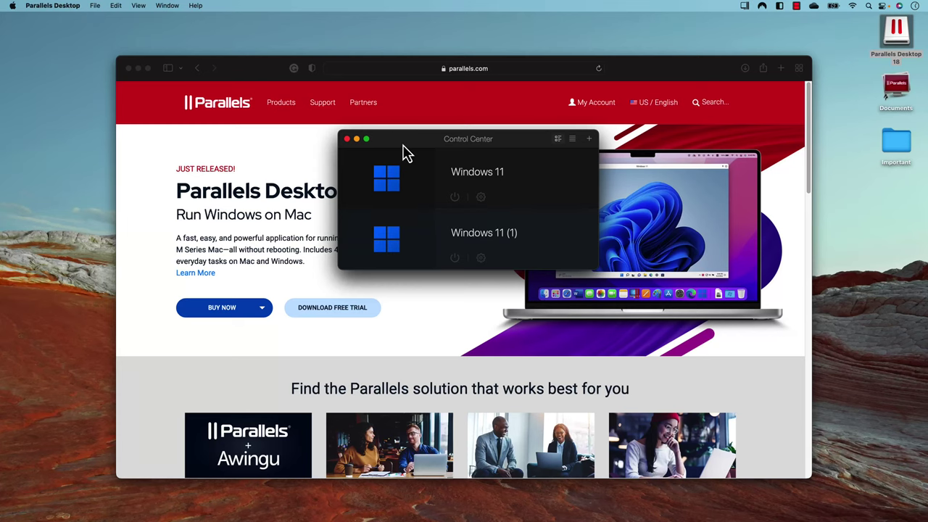
# Step: In Safari, open the Parallels Desktop 18 What's New page on parallels.com
pyautogui.click(551, 77)
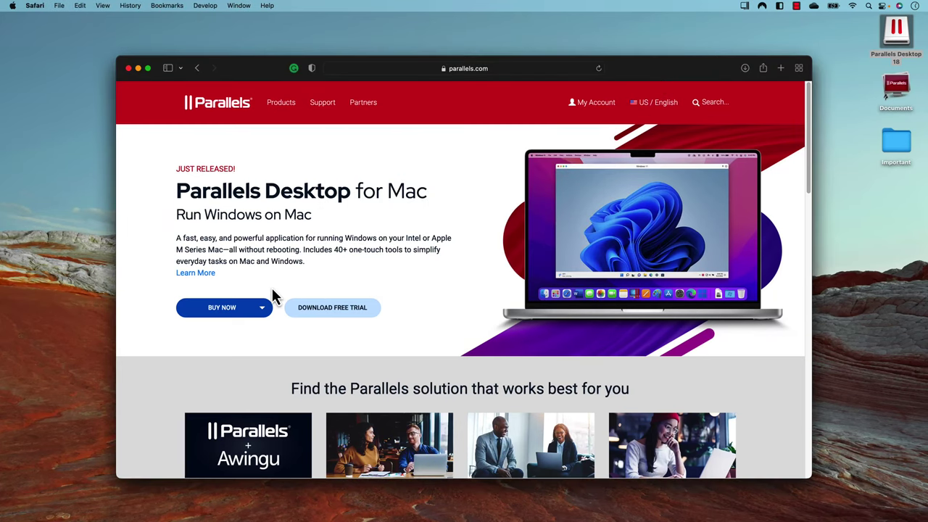
pyautogui.click(627, 110)
pyautogui.moveTo(301, 103)
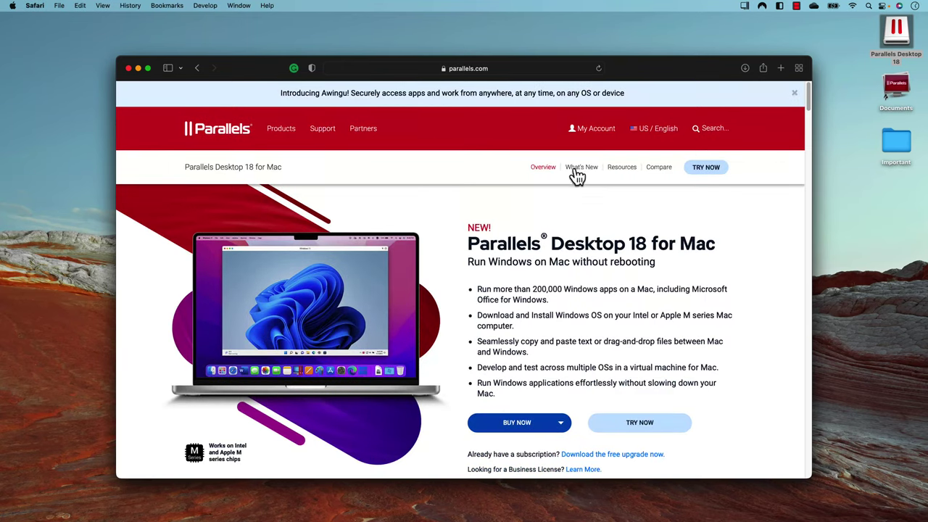
pyautogui.click(581, 168)
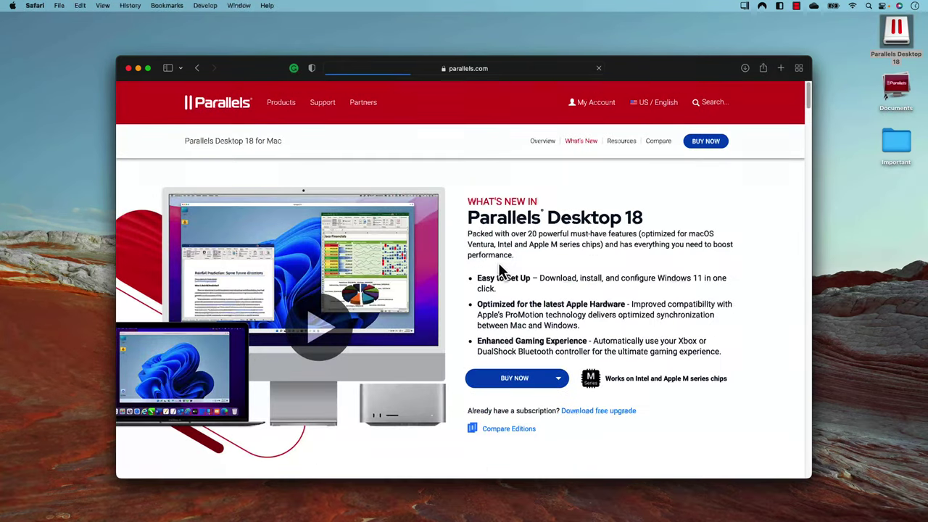
pyautogui.scroll(-3, 507, 246)
pyautogui.scroll(-10, 510, 243)
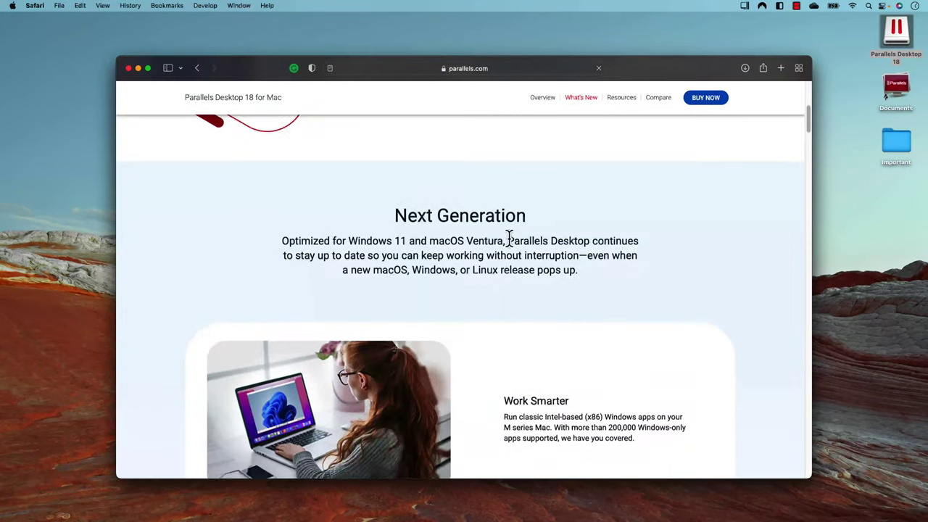
pyautogui.scroll(-10, 509, 238)
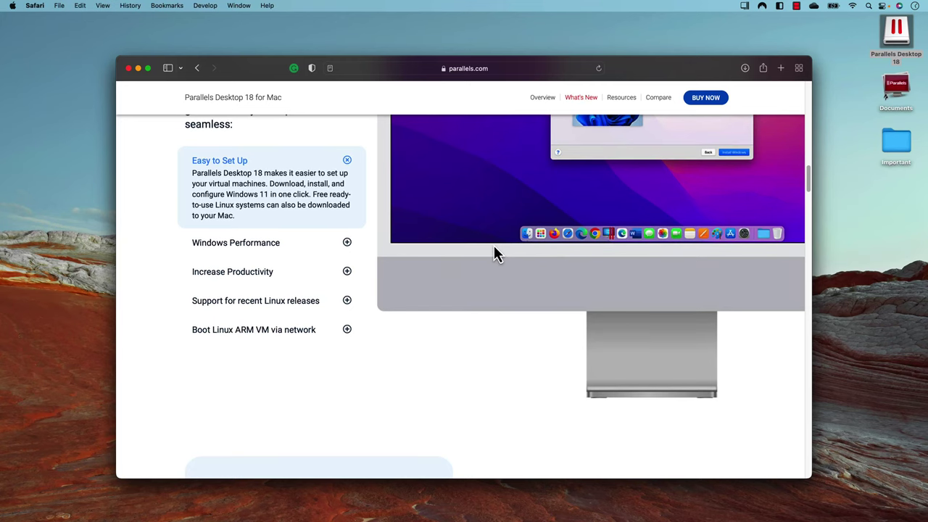
# Step: Expand the Windows Performance feature and read down to Simplified Sharing Options
pyautogui.click(348, 244)
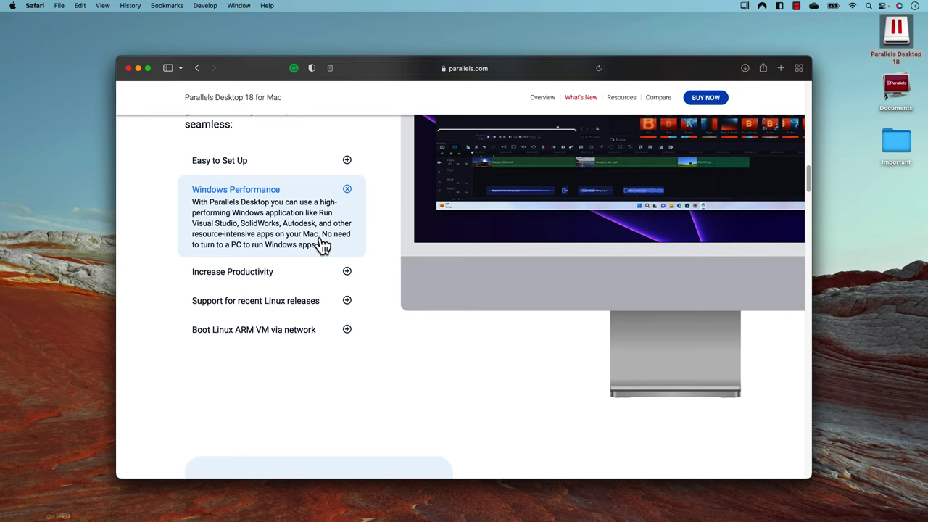
pyautogui.scroll(-10, 367, 347)
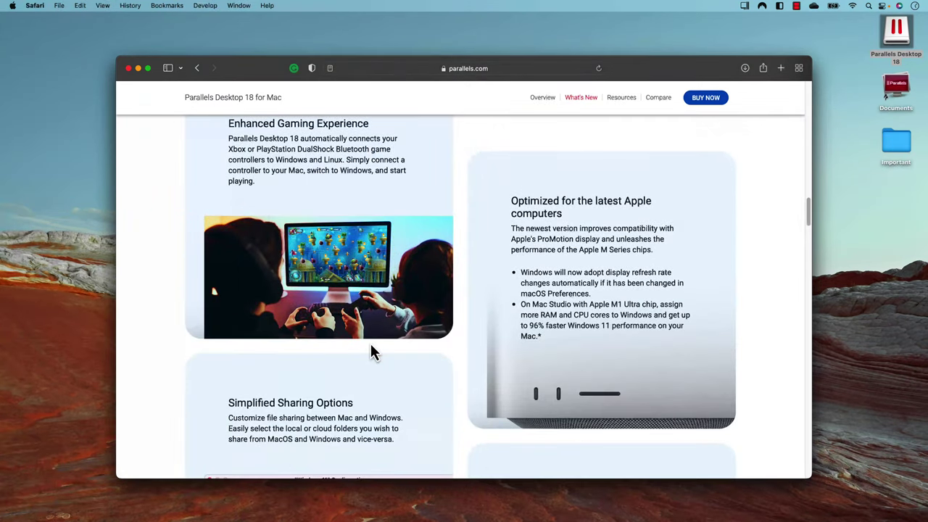
pyautogui.scroll(-8, 371, 352)
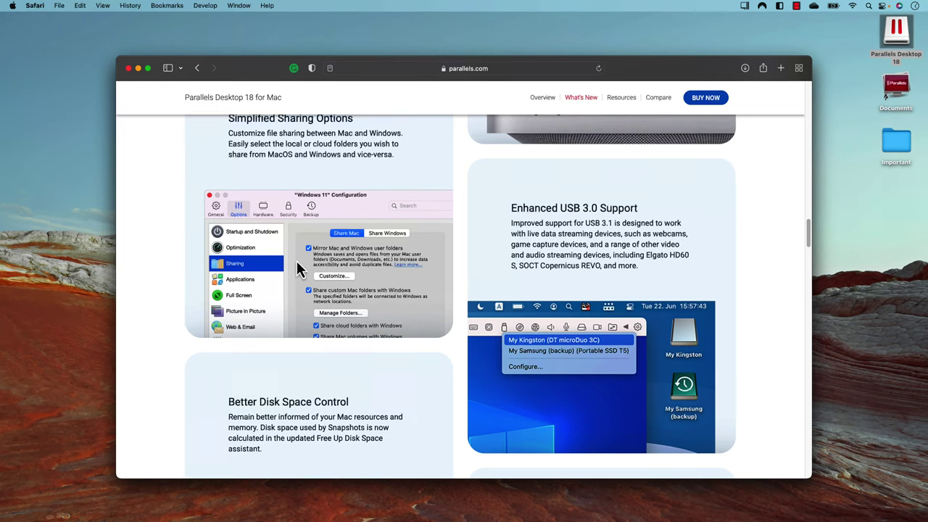
# Step: Open the Windows 11 (1) VM configuration on Options > Sharing
pyautogui.press('super+Tab')
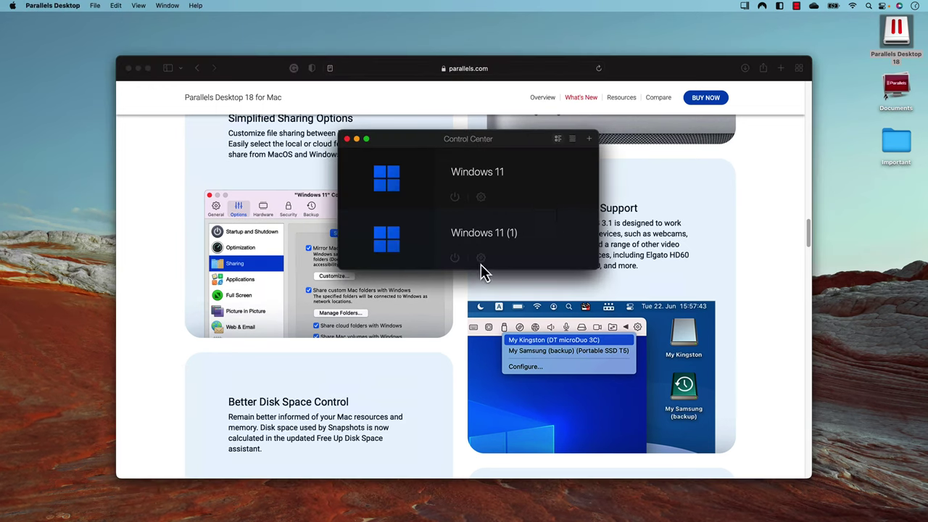
pyautogui.click(480, 258)
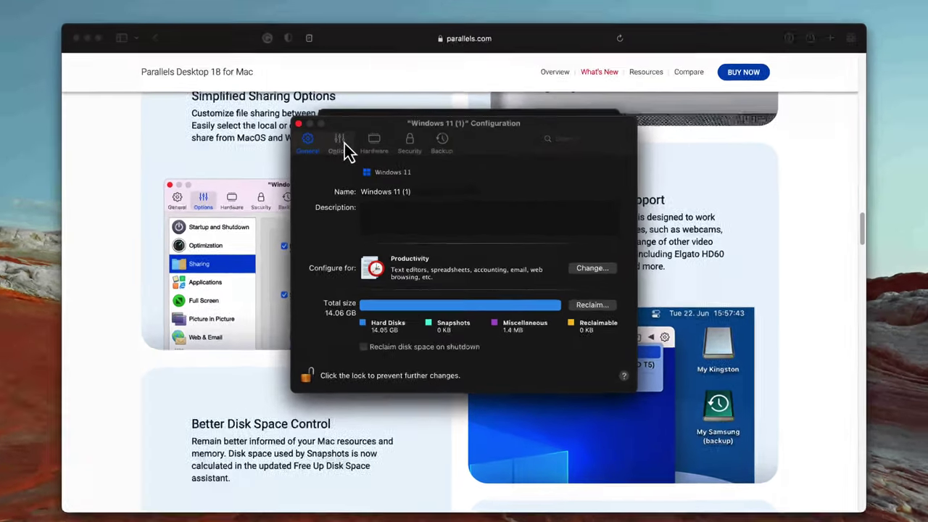
pyautogui.click(360, 162)
pyautogui.click(352, 199)
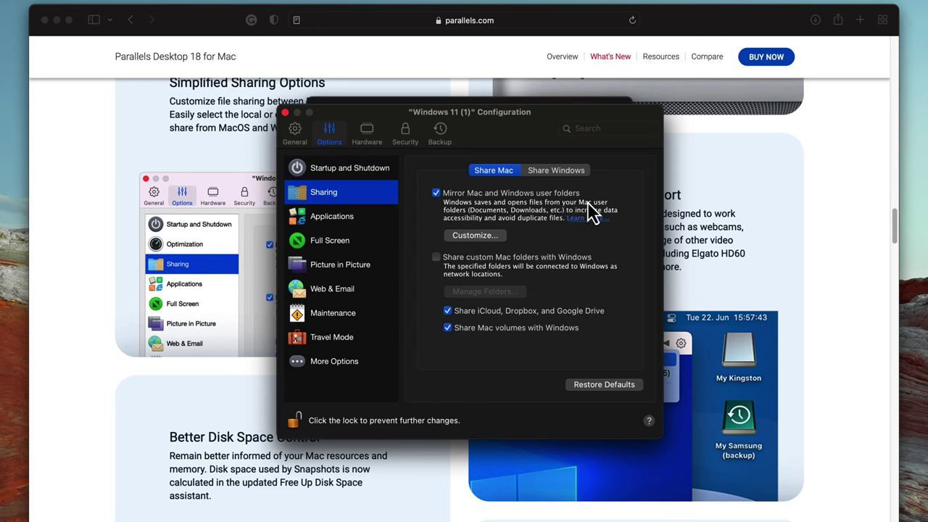
# Step: Review the mirrored Mac user folders unchanged, then enable 'Share custom Mac folders with Windows'
pyautogui.click(490, 237)
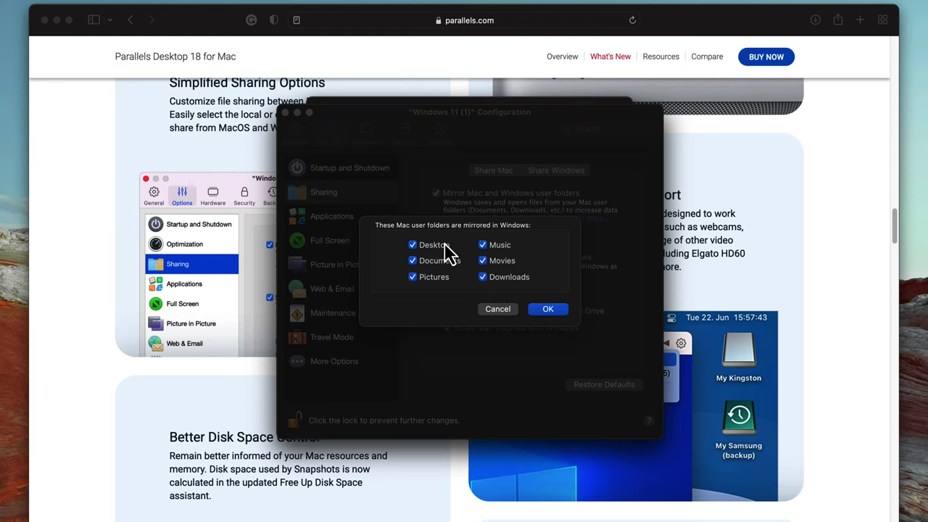
pyautogui.click(499, 311)
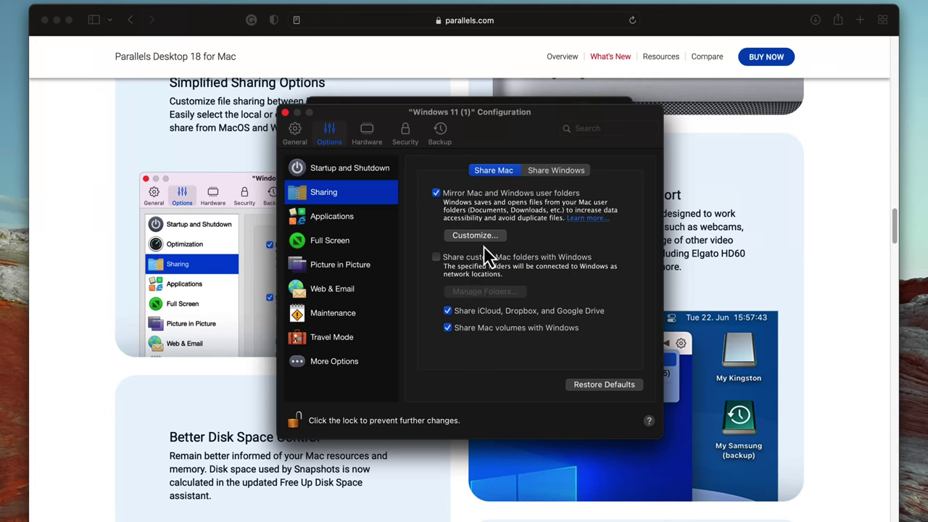
pyautogui.click(439, 258)
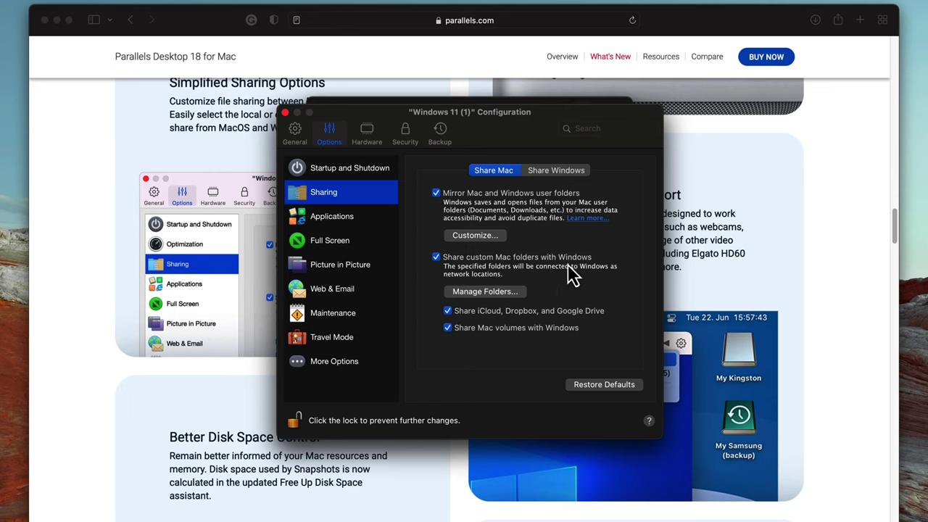
# Step: Add the OneDrive-Personal folder under Manage Folders with Read & Write access and confirm
pyautogui.click(504, 294)
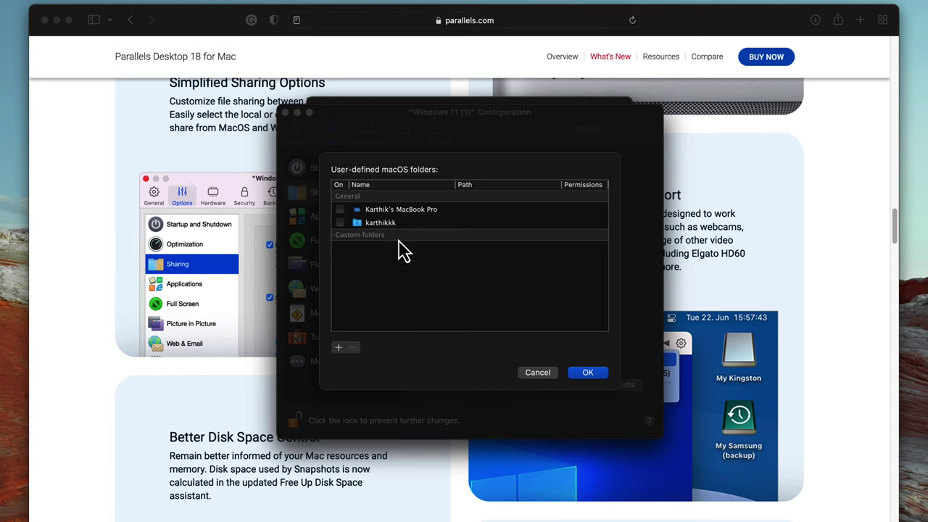
pyautogui.click(339, 347)
pyautogui.click(266, 247)
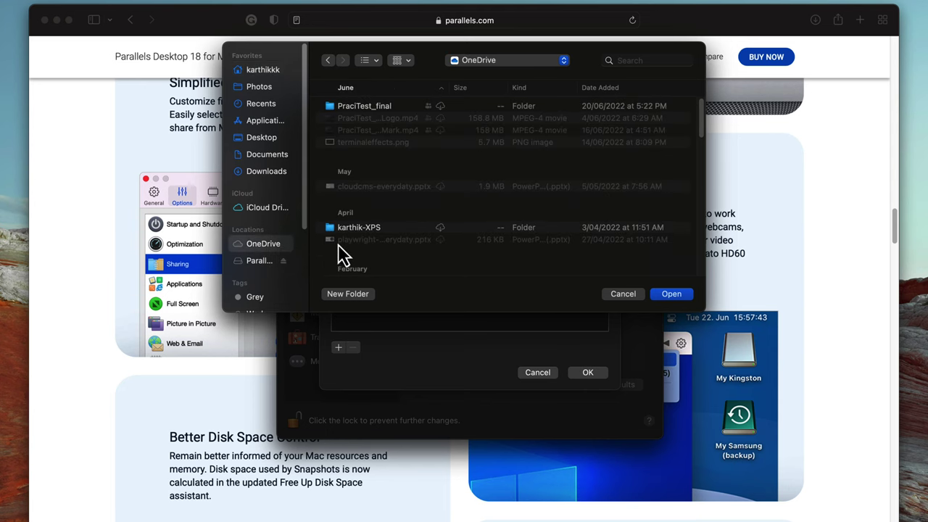
pyautogui.click(671, 295)
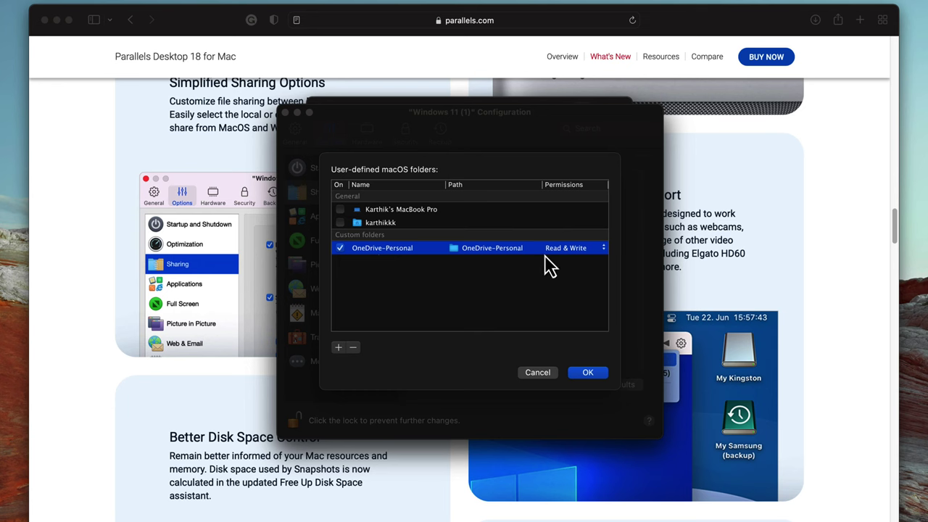
pyautogui.click(587, 371)
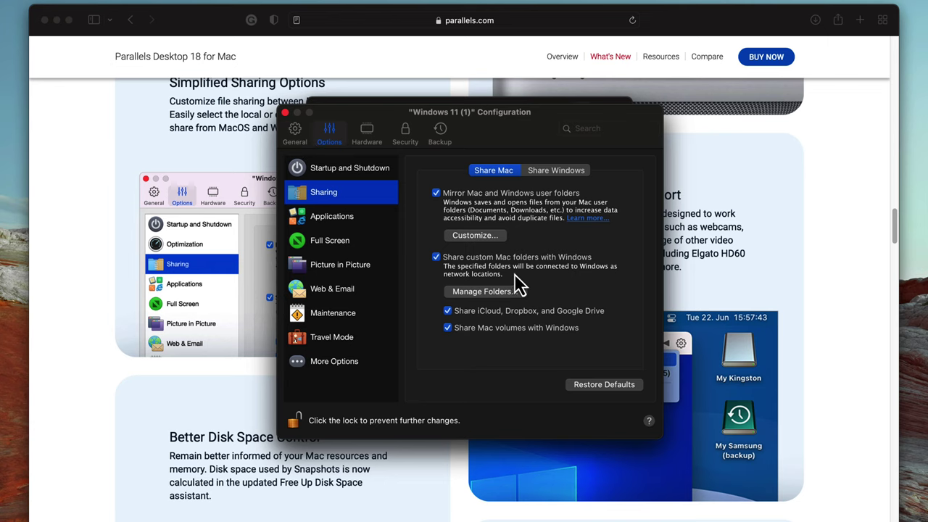
# Step: Confirm the mirrored user folders: Documents, Pictures, Music, Movies and Downloads on, Desktop off
pyautogui.click(482, 237)
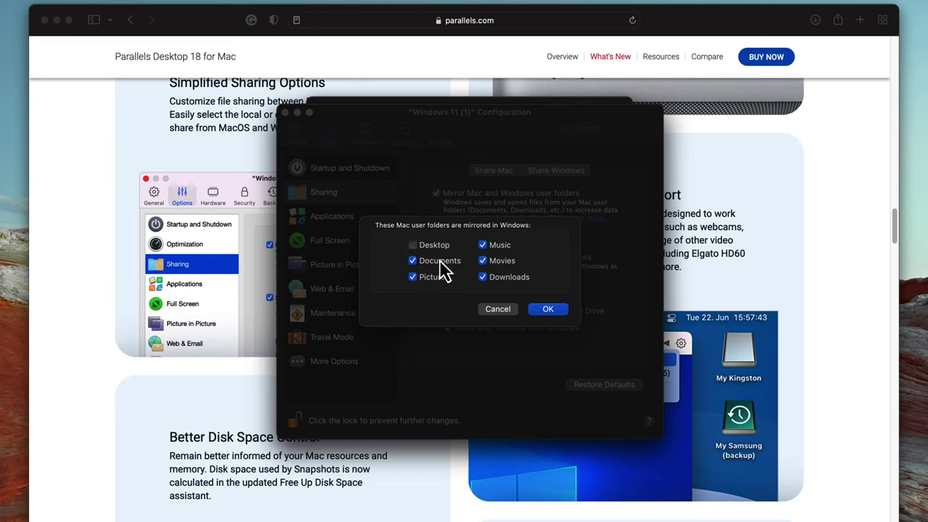
pyautogui.click(556, 313)
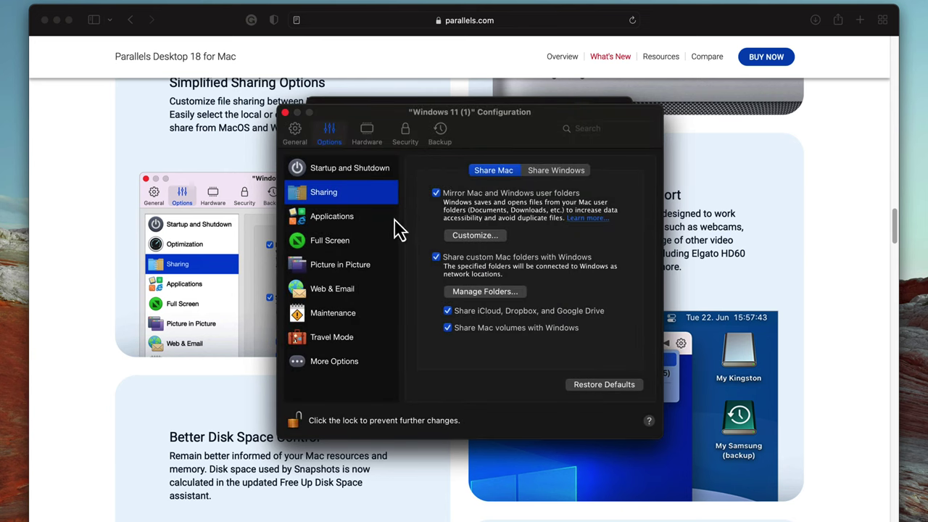
# Step: Review the TPM Chip under Hardware, then close the Windows 11 (1) configuration window
pyautogui.click(366, 134)
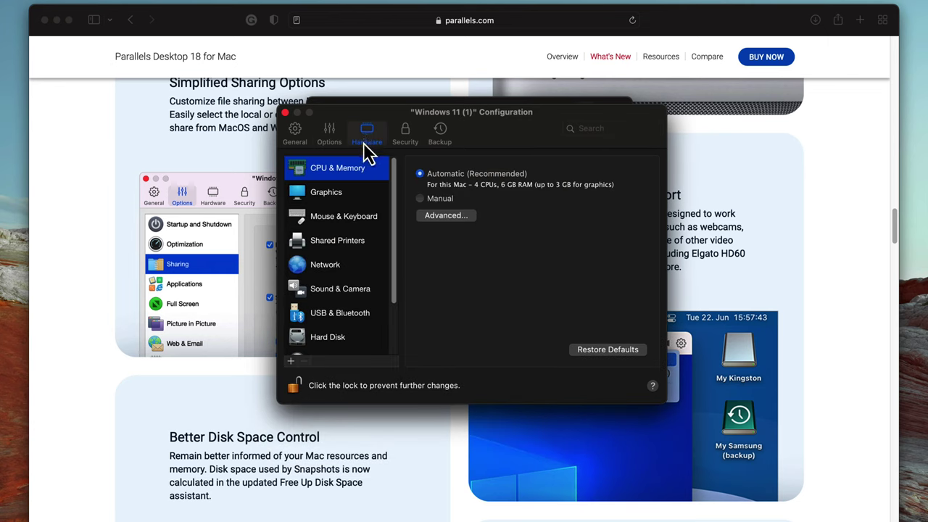
pyautogui.scroll(-3, 363, 254)
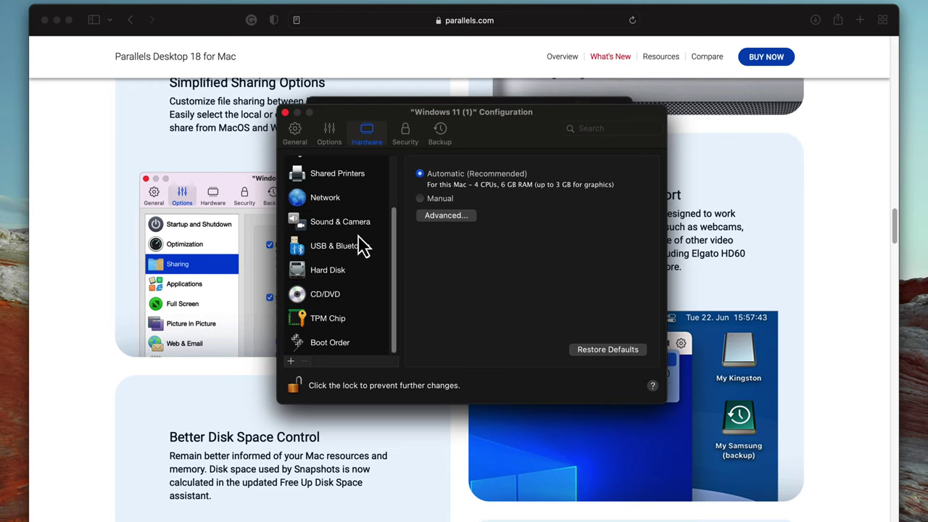
pyautogui.click(366, 319)
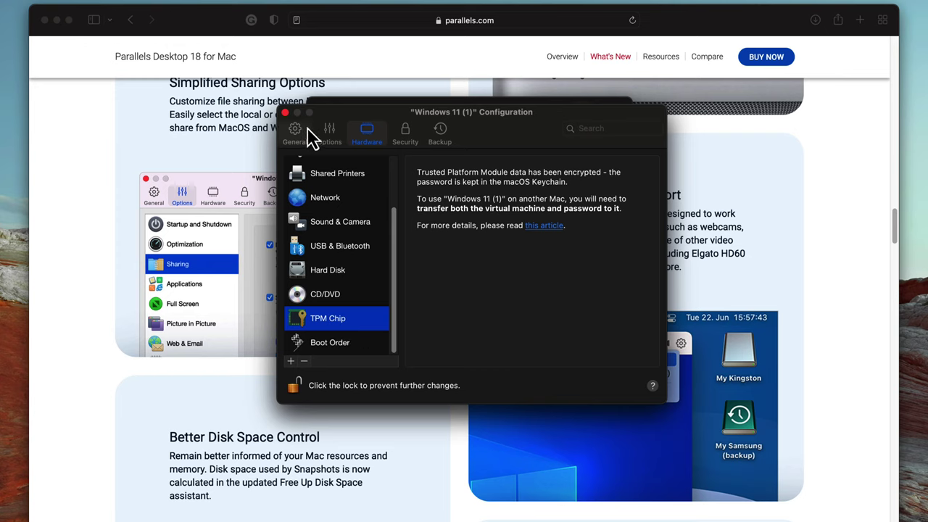
pyautogui.click(284, 113)
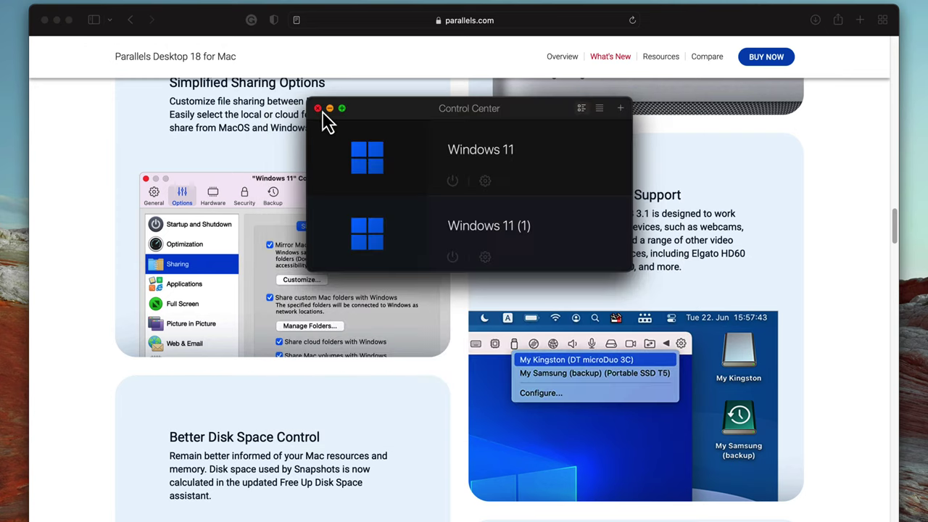
# Step: Start the Windows 11 (1) virtual machine from Control Center
pyautogui.click(375, 240)
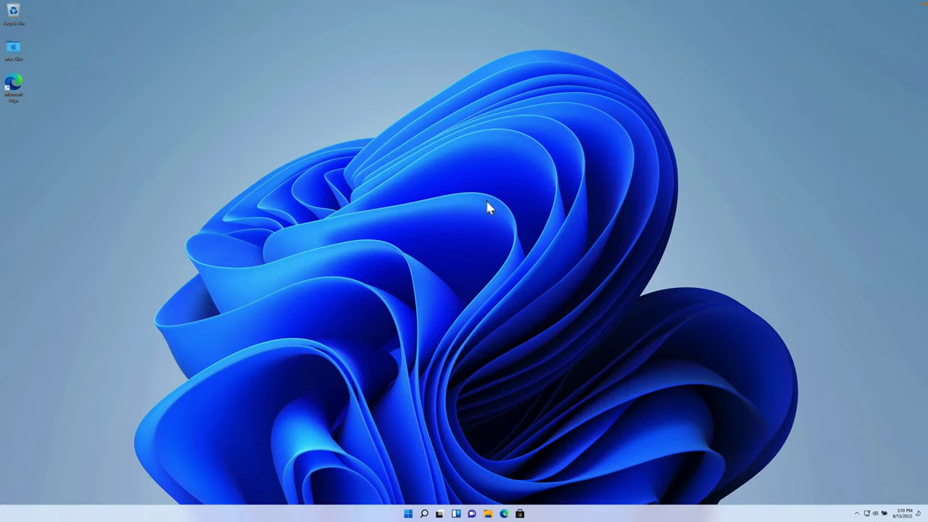
# Step: In File Explorer's This PC, open the OneDrive-Personal on 'Mac' (Y:) drive, then go back
pyautogui.press('super+e')
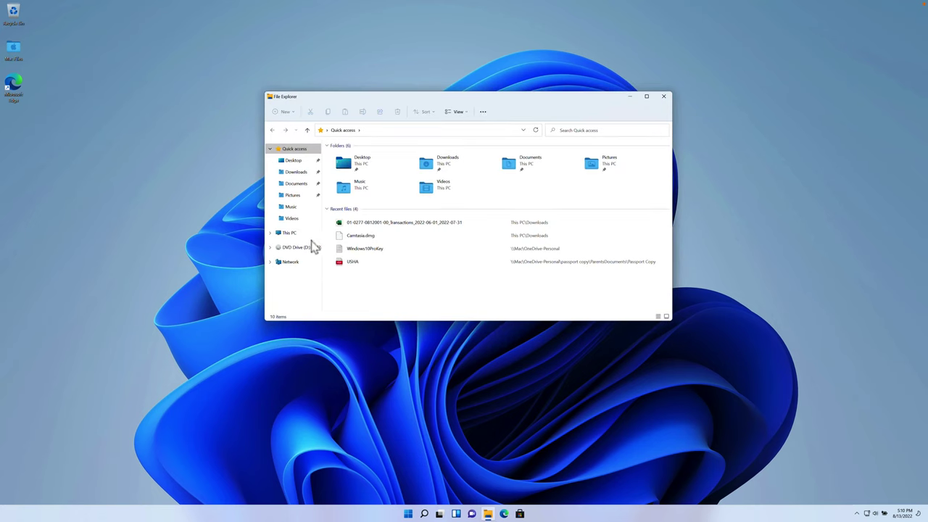
pyautogui.click(288, 232)
pyautogui.click(464, 239)
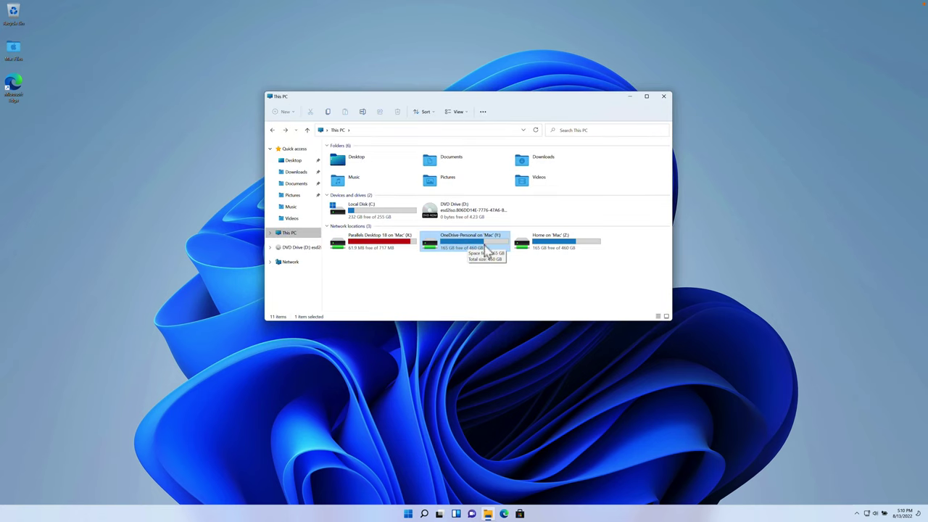
pyautogui.doubleClick(473, 249)
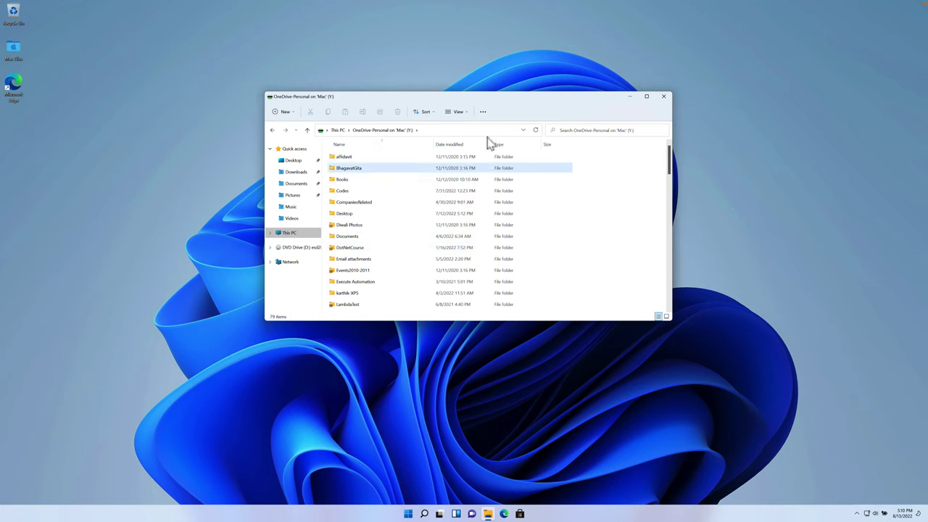
pyautogui.click(273, 130)
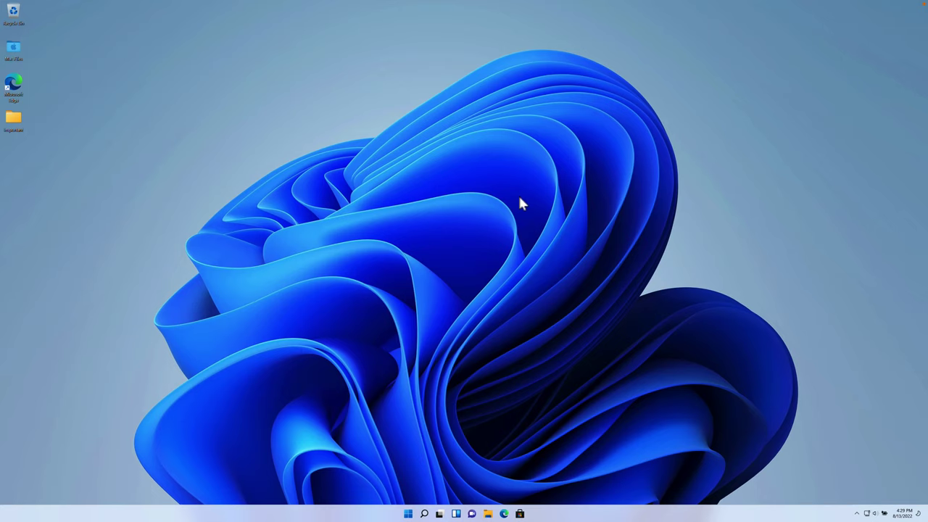
# Step: Exit full screen on Windows 11 (1) to return to the Mac desktop
pyautogui.moveTo(49, 4)
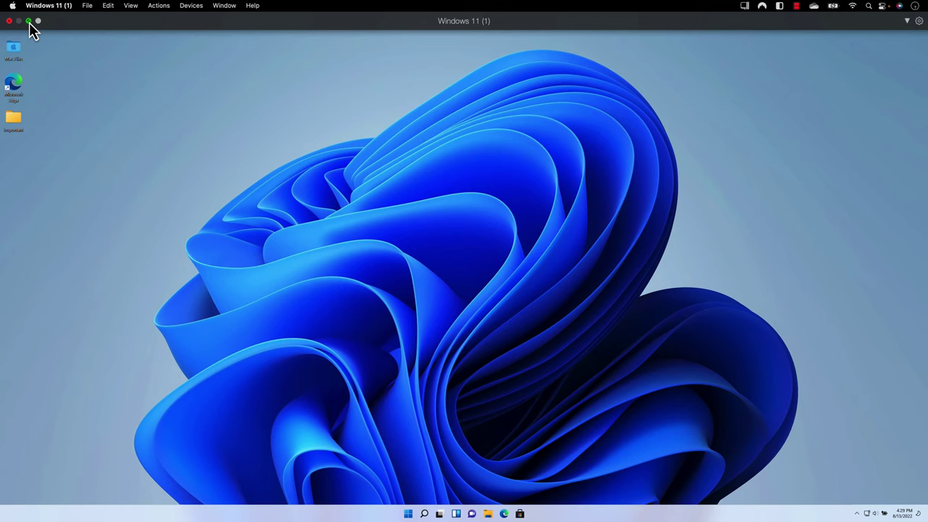
pyautogui.click(29, 21)
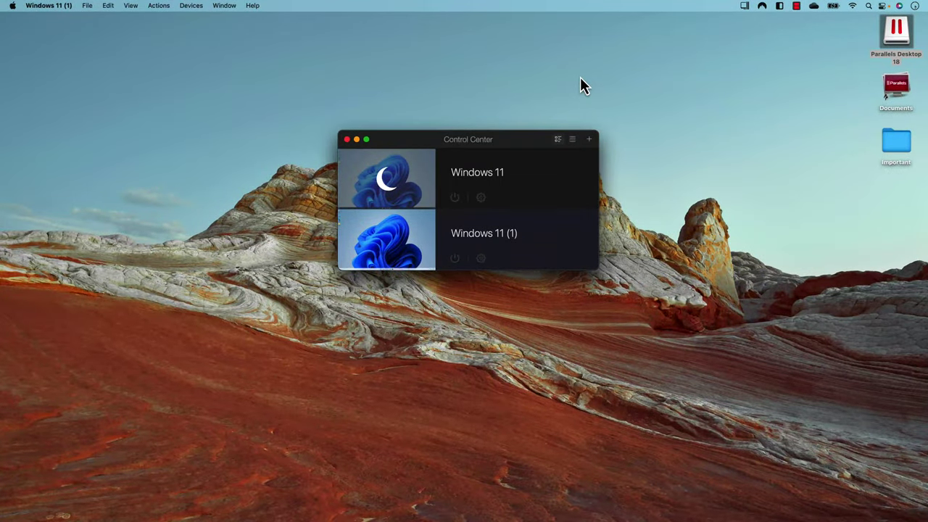